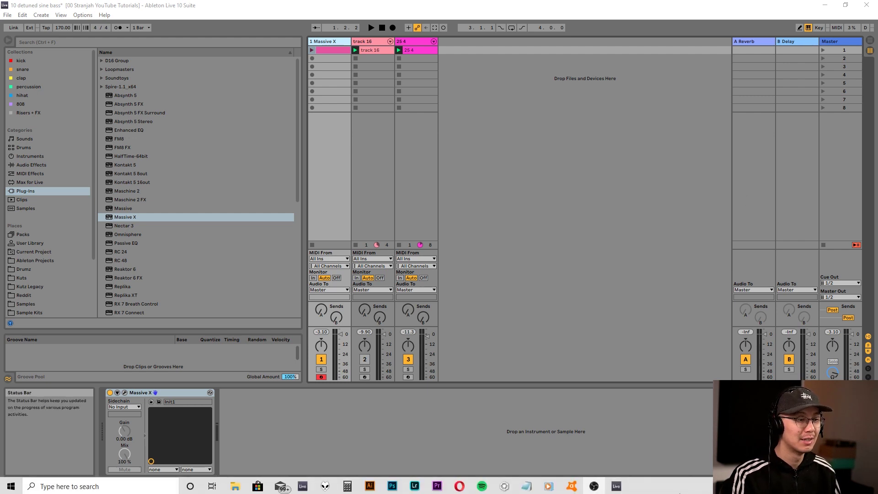
- Switch to Spotify, listen briefly to the reference track Gateman Bit by Digital, pause it and return to Ableton Live
{"action": "left_click", "coordinate": [482, 484]}
{"action": "left_click", "coordinate": [463, 444]}
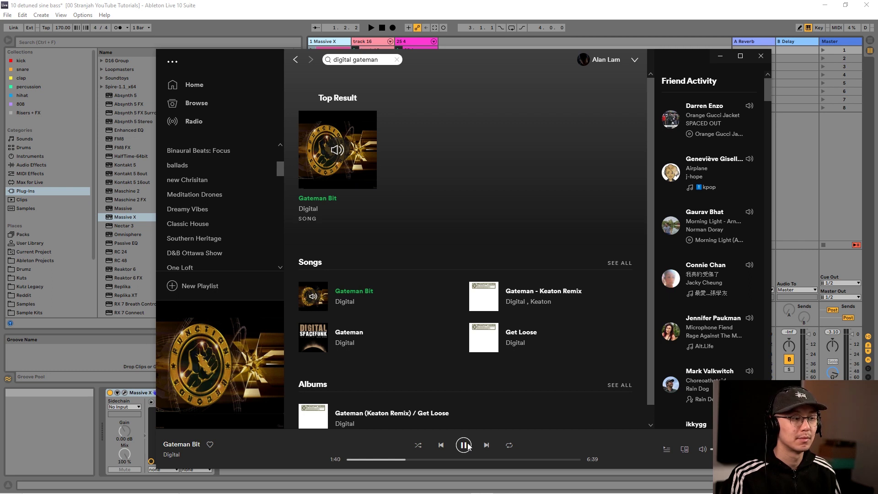
{"action": "left_click", "coordinate": [464, 445]}
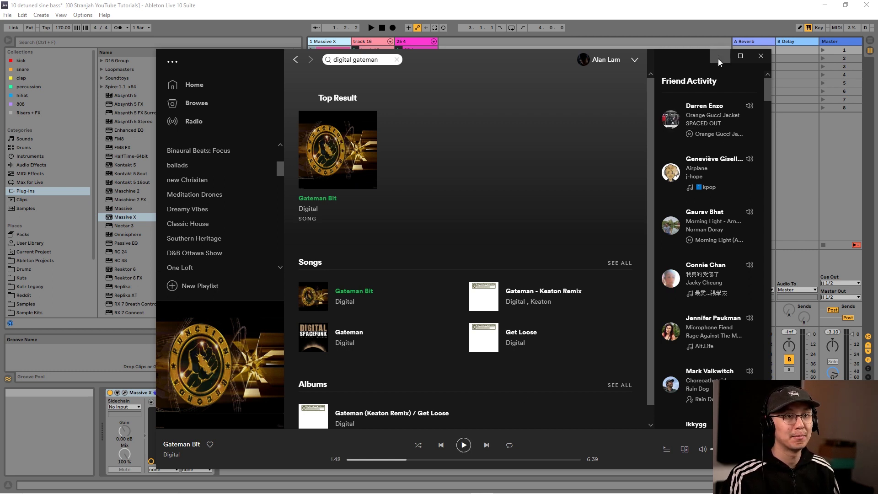
{"action": "left_click", "coordinate": [719, 57]}
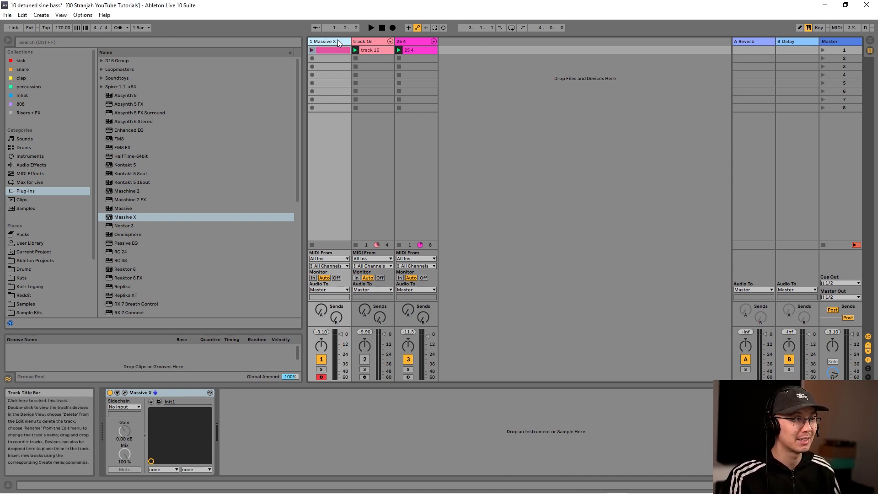
- Open the Massive X synth, turn the first wavetable's position to a sine wave and raise the second wavetable's level to maximum
{"action": "left_click", "coordinate": [125, 394]}
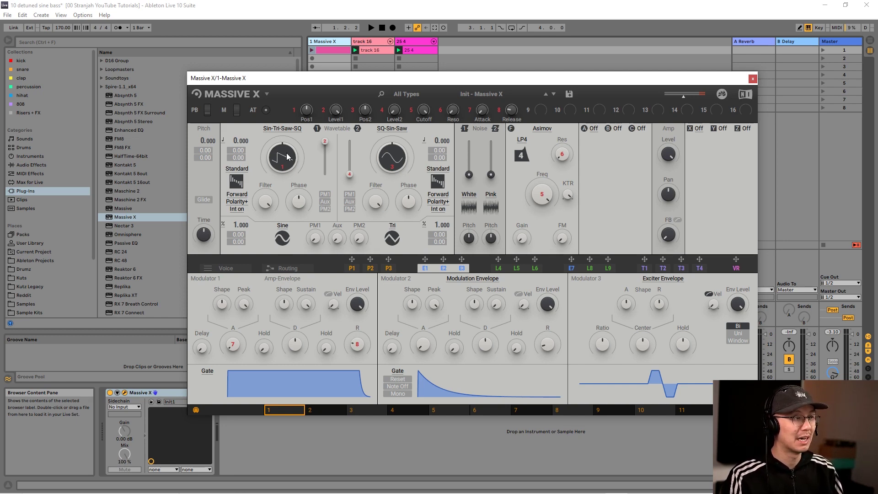
{"action": "left_click_drag", "start_coordinate": [288, 157], "coordinate": [282, 152]}
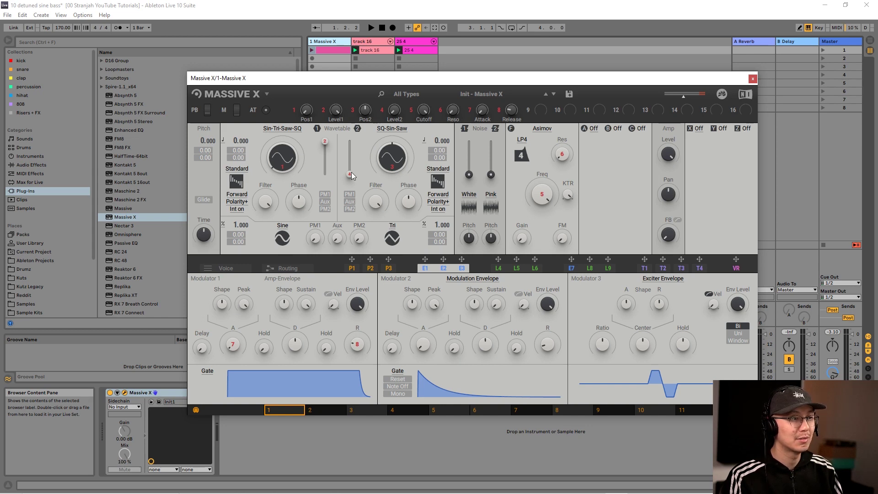
{"action": "left_click_drag", "start_coordinate": [350, 178], "coordinate": [349, 145]}
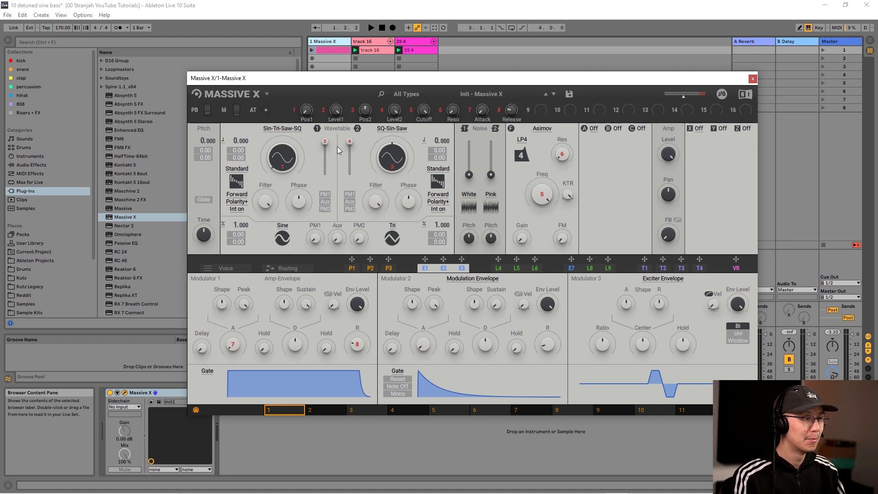
- Detune the two wavetable oscillators, setting the second one's pitch to 0.500 and the first one's to -0.500
{"action": "left_click_drag", "start_coordinate": [442, 140], "coordinate": [441, 129]}
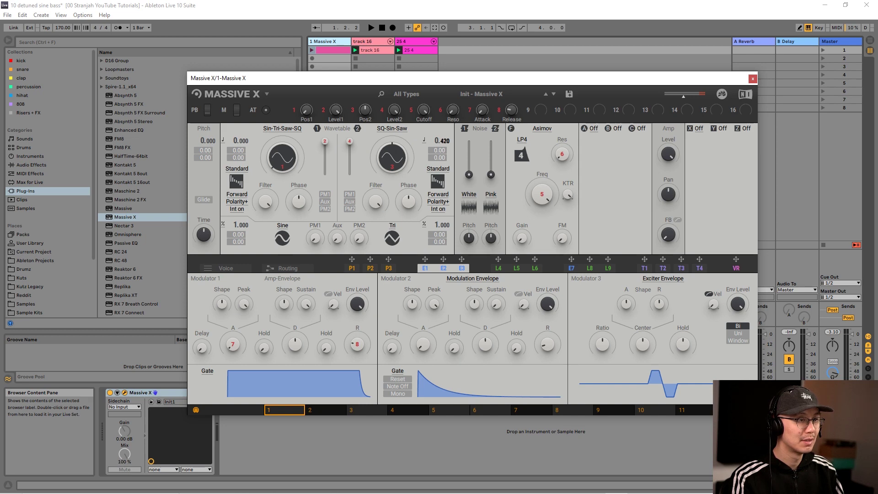
{"action": "left_click_drag", "start_coordinate": [442, 129], "coordinate": [445, 143]}
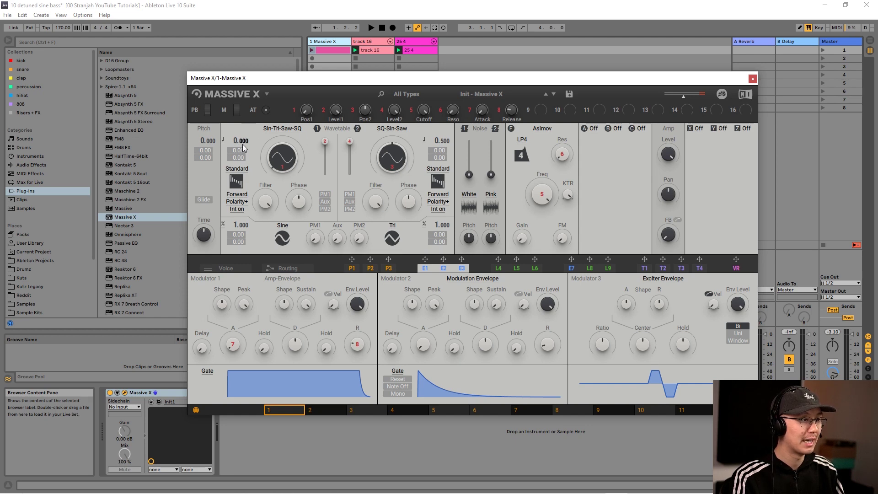
{"action": "mouse_move", "coordinate": [242, 144]}
{"action": "left_mouse_down"}
{"action": "mouse_move", "coordinate": [243, 160]}
{"action": "mouse_move", "coordinate": [244, 143]}
{"action": "left_mouse_up"}
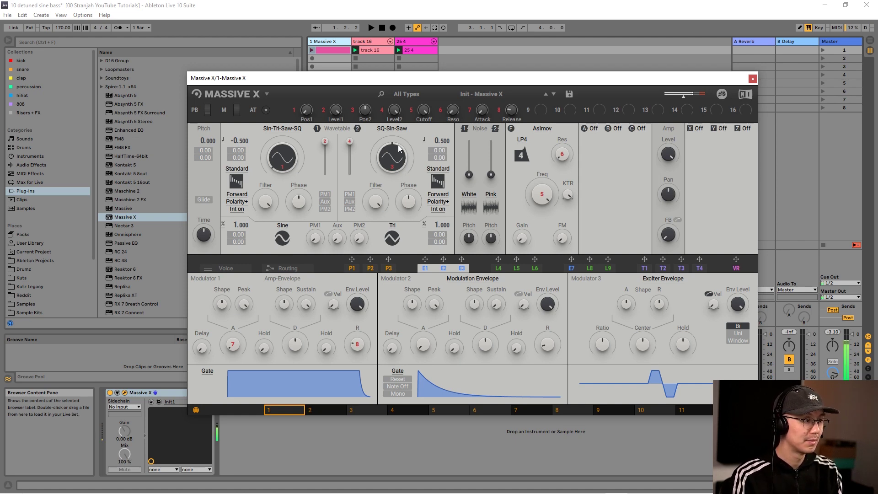
- Set the synth's voice engine to Reset All and try the Asimov filter's frequency control
{"action": "left_click", "coordinate": [240, 266]}
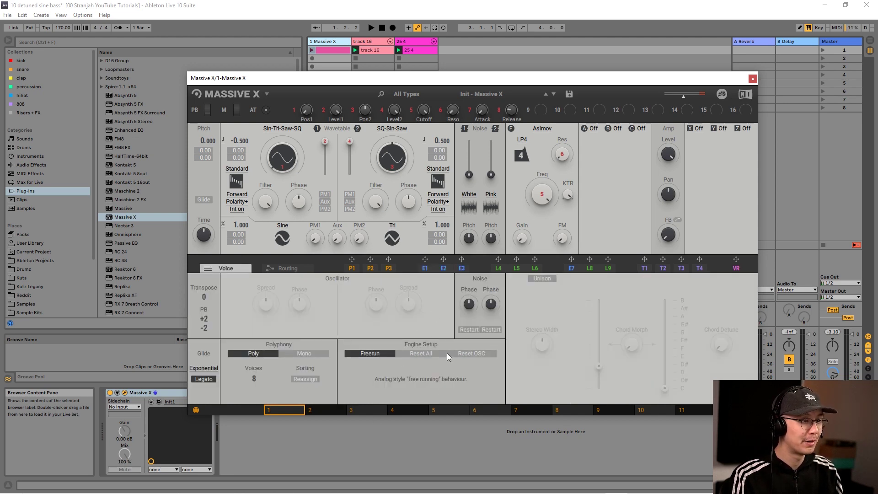
{"action": "left_click", "coordinate": [421, 352]}
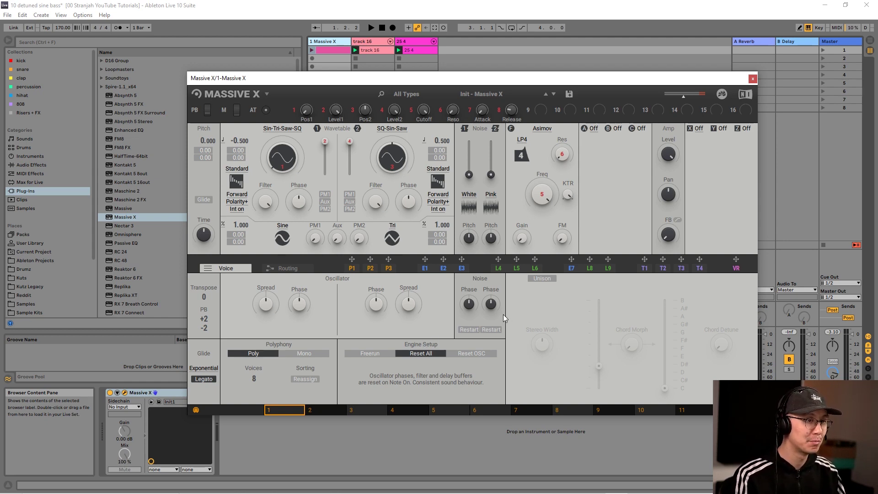
{"action": "mouse_move", "coordinate": [537, 206]}
{"action": "left_mouse_down"}
{"action": "mouse_move", "coordinate": [537, 246]}
{"action": "mouse_move", "coordinate": [543, 193]}
{"action": "left_mouse_up"}
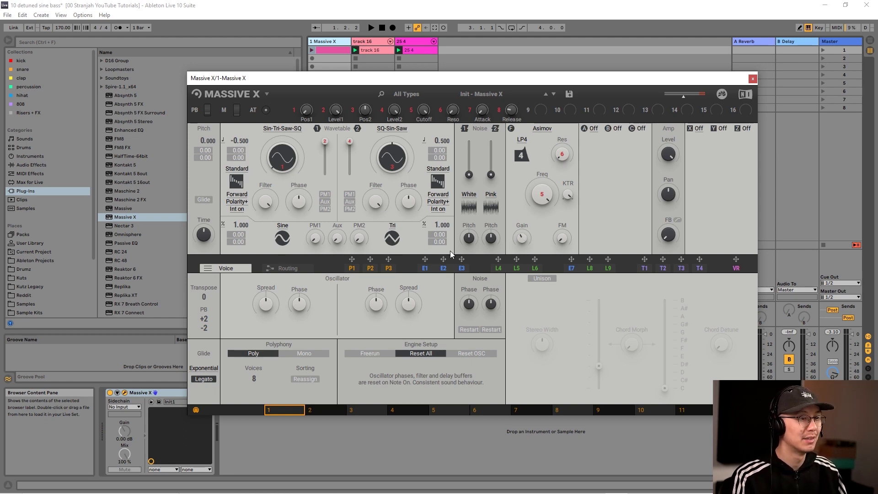
- Assign modulation envelope E2 to the synth's global pitch with a modulation amount of 12
{"action": "left_click", "coordinate": [443, 271]}
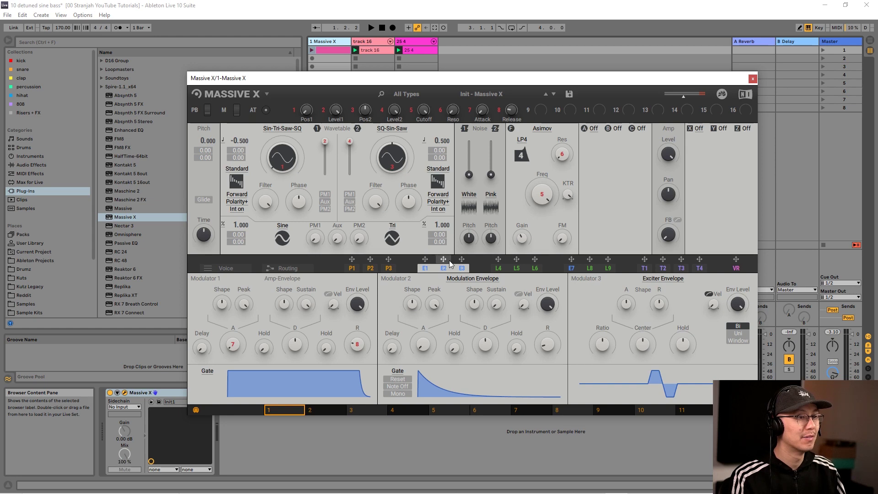
{"action": "left_click_drag", "start_coordinate": [443, 260], "coordinate": [204, 138]}
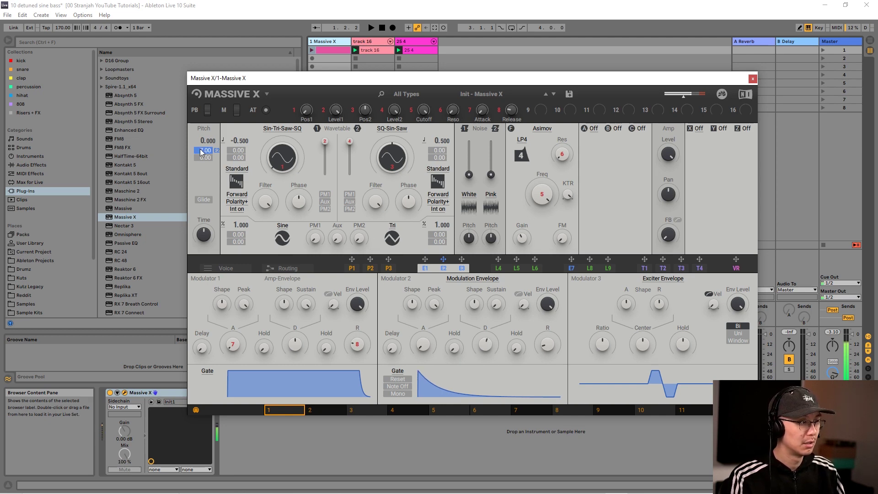
{"action": "type", "text": "12"}
{"action": "key", "text": "Return"}
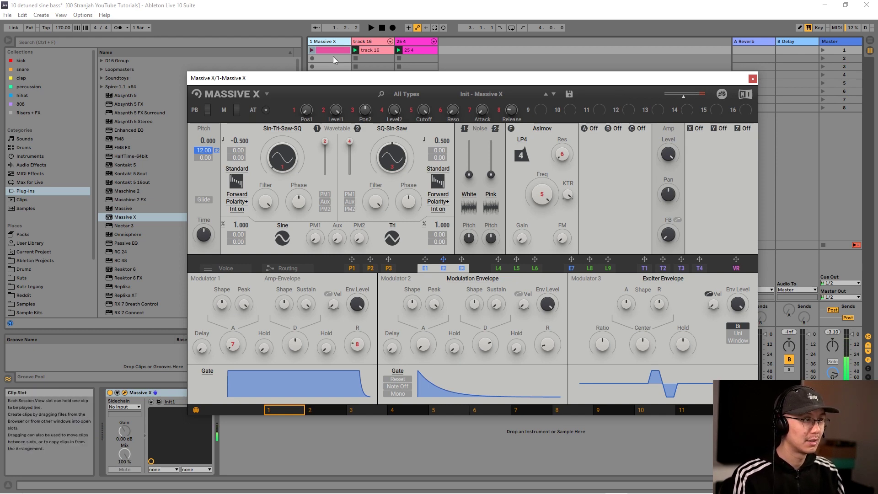
- Move the Massive X window clear of the clip slots and close it
{"action": "left_click", "coordinate": [424, 12]}
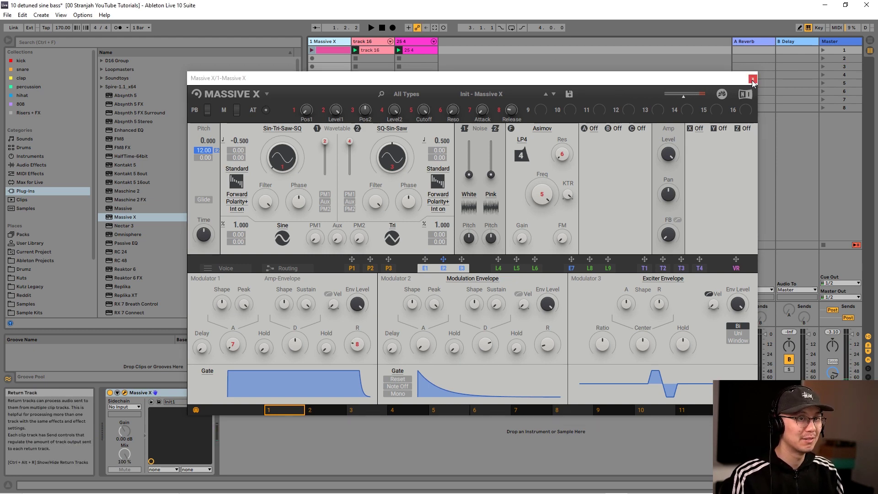
{"action": "left_click_drag", "start_coordinate": [592, 81], "coordinate": [618, 137]}
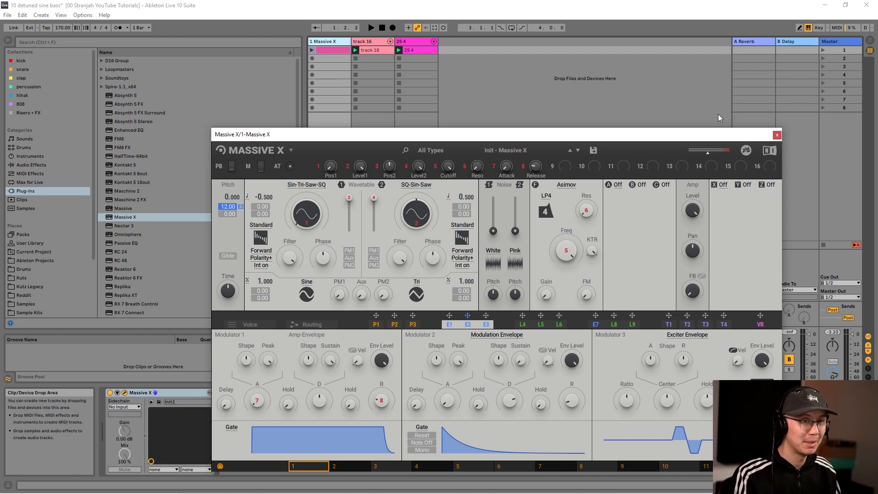
{"action": "left_click", "coordinate": [776, 134]}
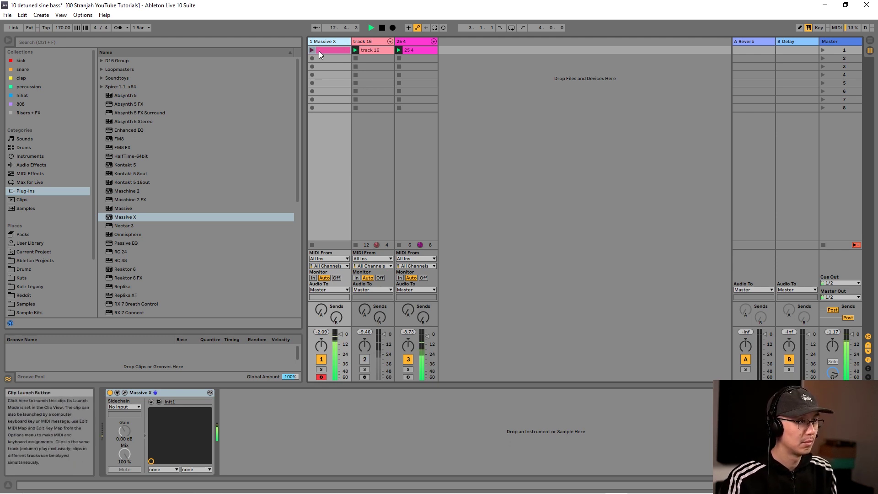
- Capture the played bass notes as a clip in the Massive X track's second slot, and move its loop start to bar 13
{"action": "left_click", "coordinate": [331, 58]}
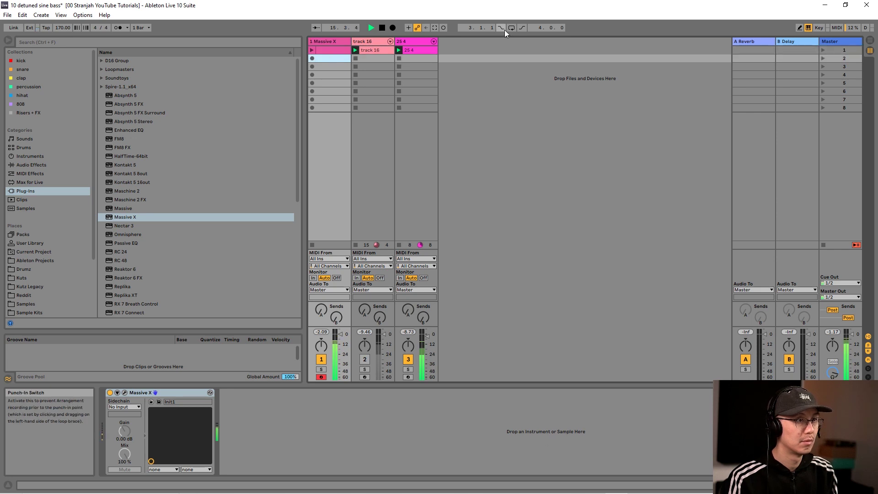
{"action": "left_click", "coordinate": [435, 28]}
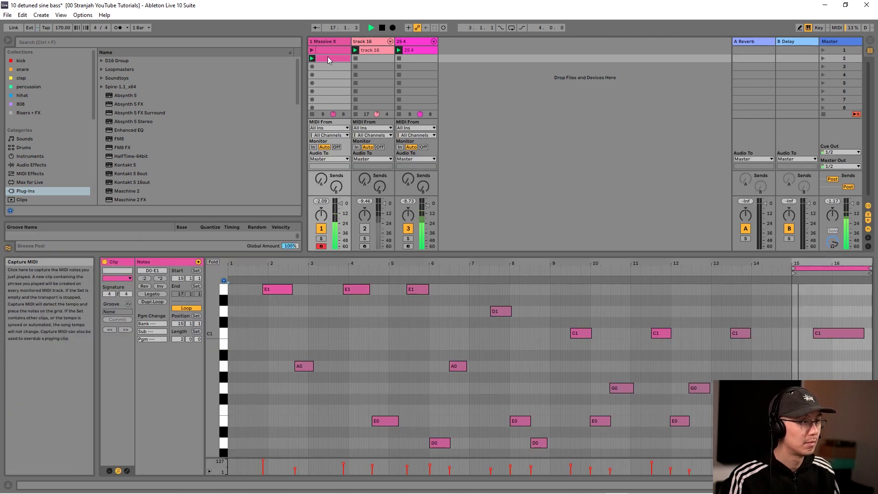
{"action": "mouse_move", "coordinate": [793, 273]}
{"action": "left_mouse_down"}
{"action": "mouse_move", "coordinate": [670, 272]}
{"action": "mouse_move", "coordinate": [711, 269]}
{"action": "left_mouse_up"}
{"action": "key", "text": "space"}
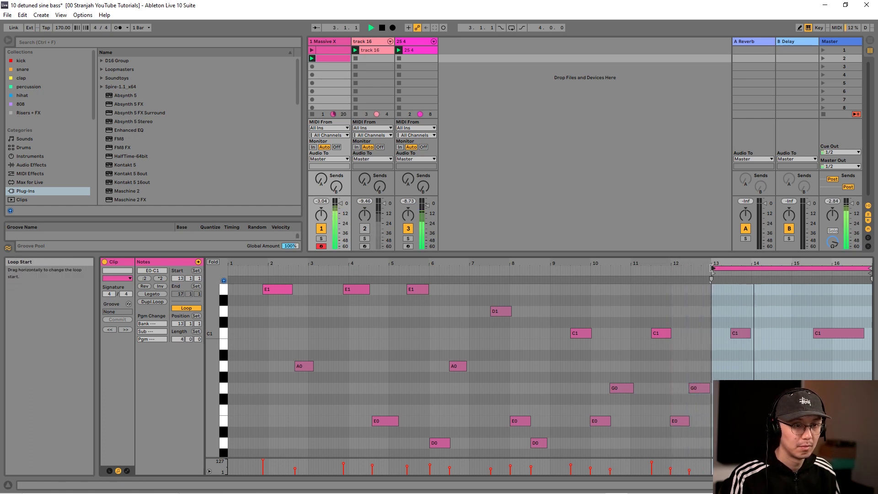
- Quantize the note starts to the current grid at 100% and crop the clip to its four-bar loop
{"action": "right_click", "coordinate": [763, 299]}
{"action": "left_click", "coordinate": [676, 310]}
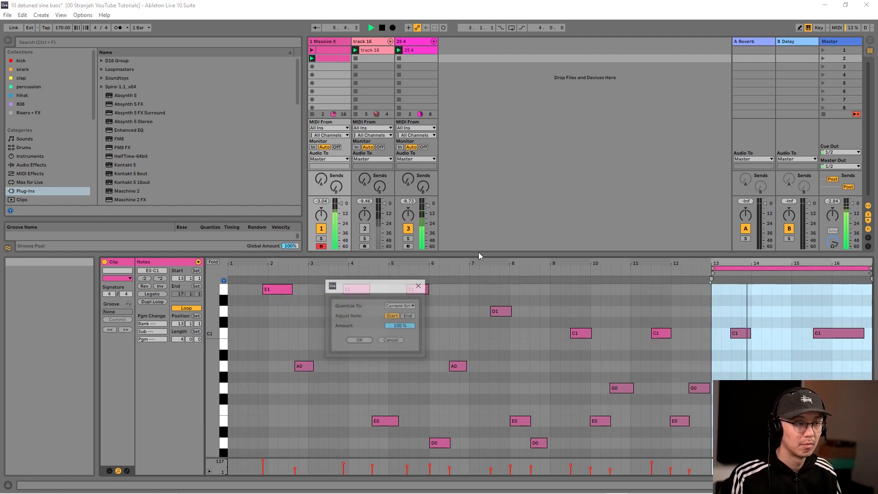
{"action": "left_click", "coordinate": [359, 341]}
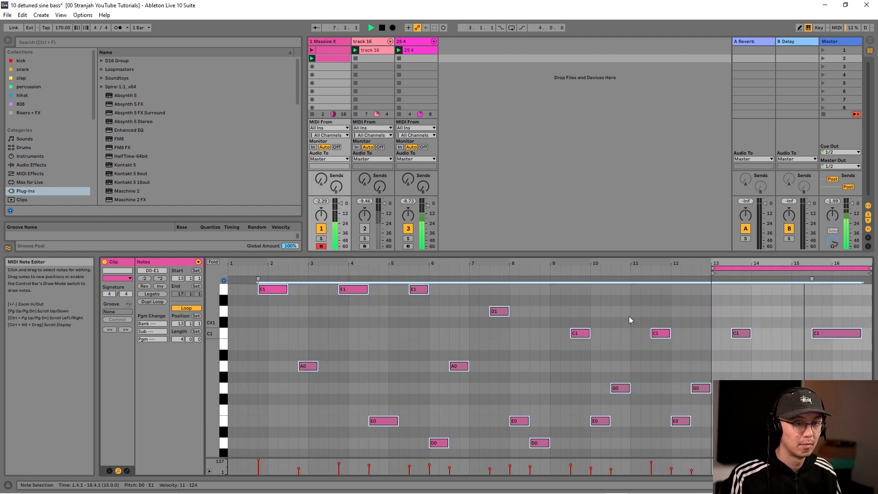
{"action": "key", "text": "ctrl+a"}
{"action": "right_click", "coordinate": [782, 302]}
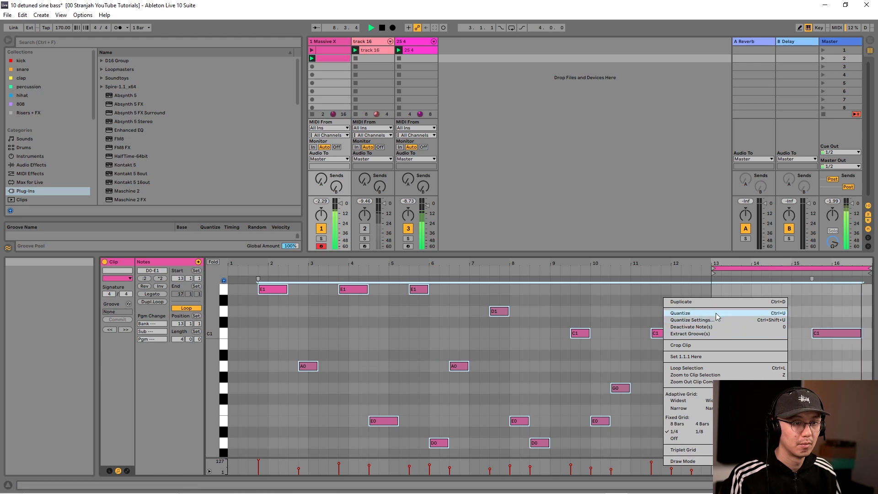
{"action": "left_click", "coordinate": [708, 343]}
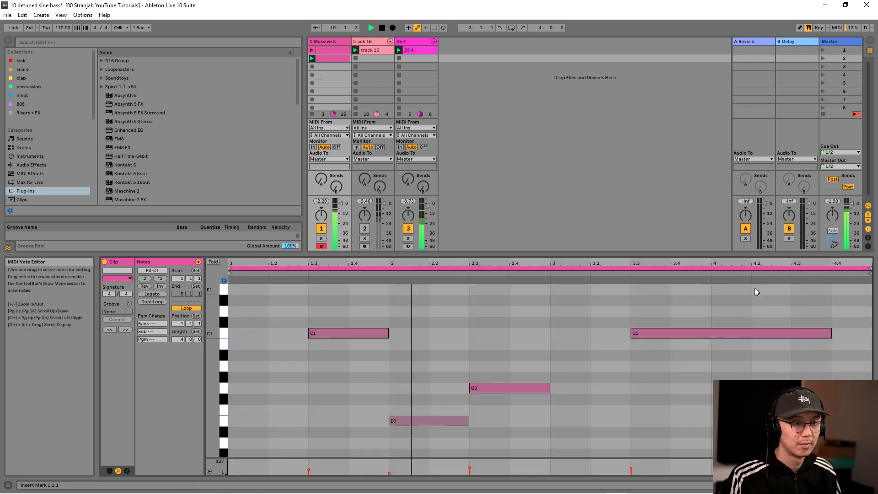
- Set the clip's loop length to 2 bars, delete the C1 note beyond the loop and restart playback
{"action": "left_click", "coordinate": [179, 336]}
{"action": "type", "text": "2"}
{"action": "key", "text": "Return"}
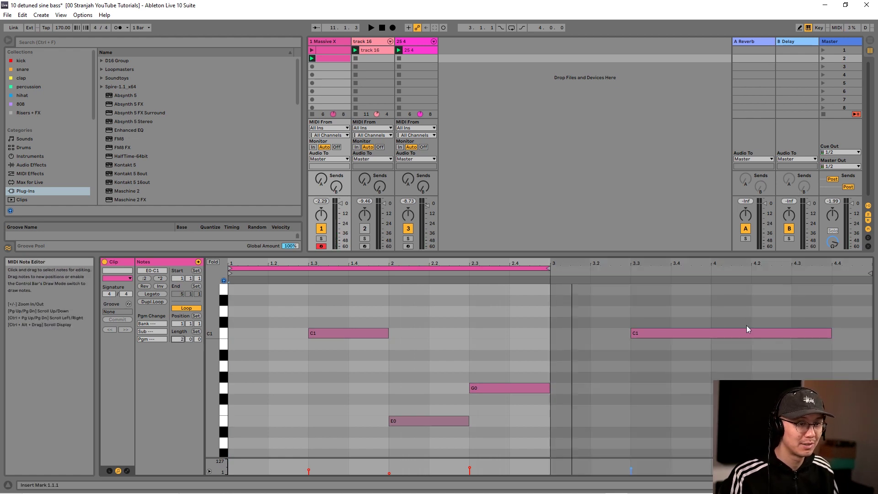
{"action": "left_click", "coordinate": [709, 331]}
{"action": "key", "text": "Delete"}
{"action": "key", "text": "space"}
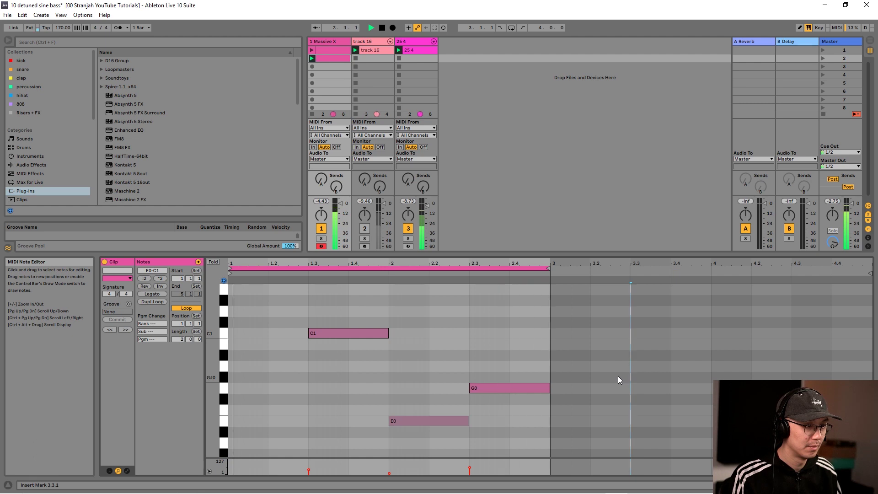
- Add a D0 note at the start of the clip and lengthen it to end at 1.3
{"action": "scroll", "coordinate": [278, 410], "scroll_direction": "down", "scroll_amount": 3}
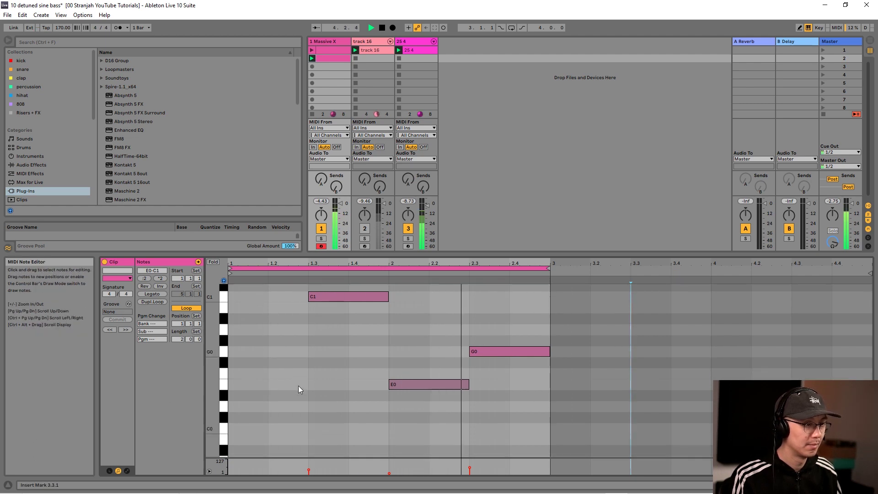
{"action": "left_click", "coordinate": [250, 405]}
{"action": "double_click", "coordinate": [252, 406]}
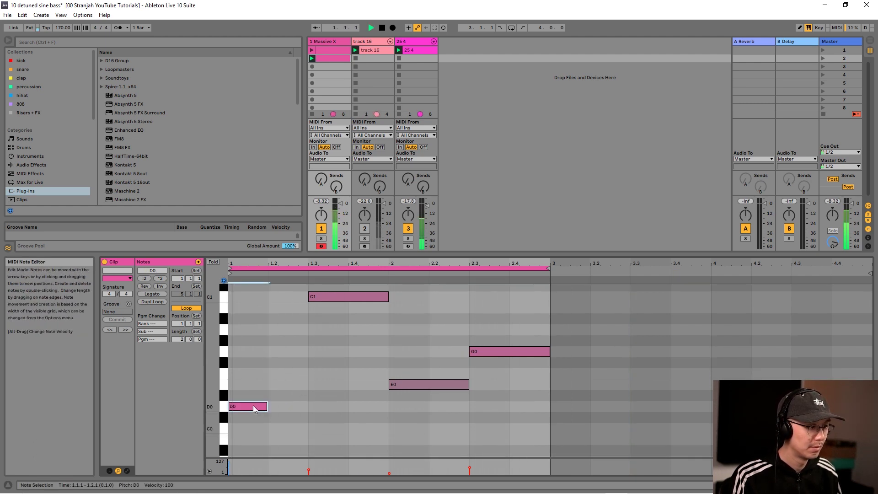
{"action": "left_click_drag", "start_coordinate": [266, 406], "coordinate": [307, 407]}
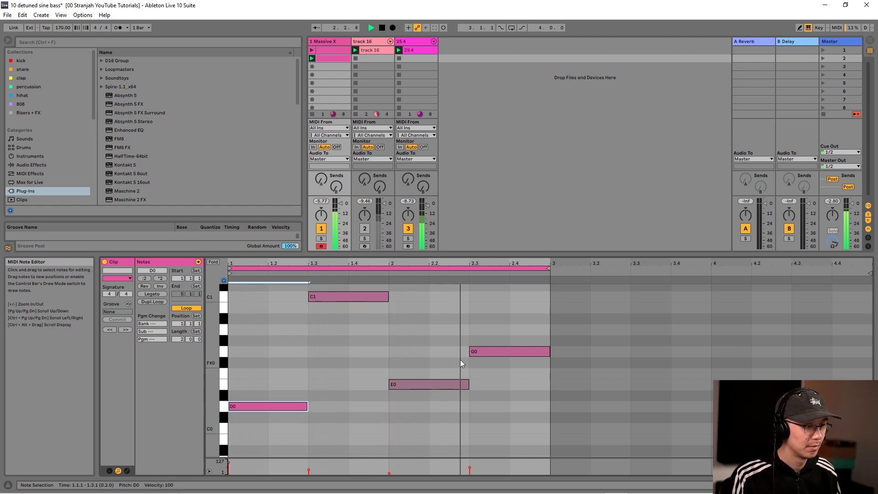
- Raise the velocity of all notes in the clip to 127, listen to the result and stop playback
{"action": "key", "text": "ctrl+a"}
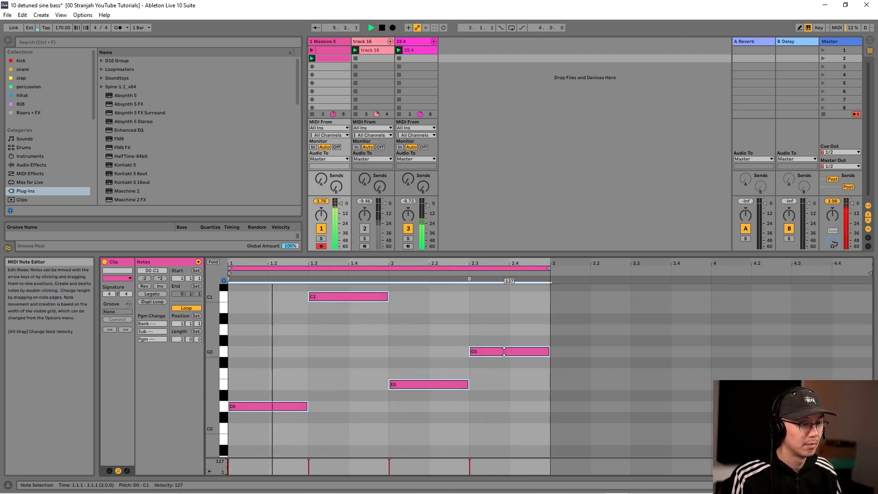
{"action": "left_click", "coordinate": [460, 221]}
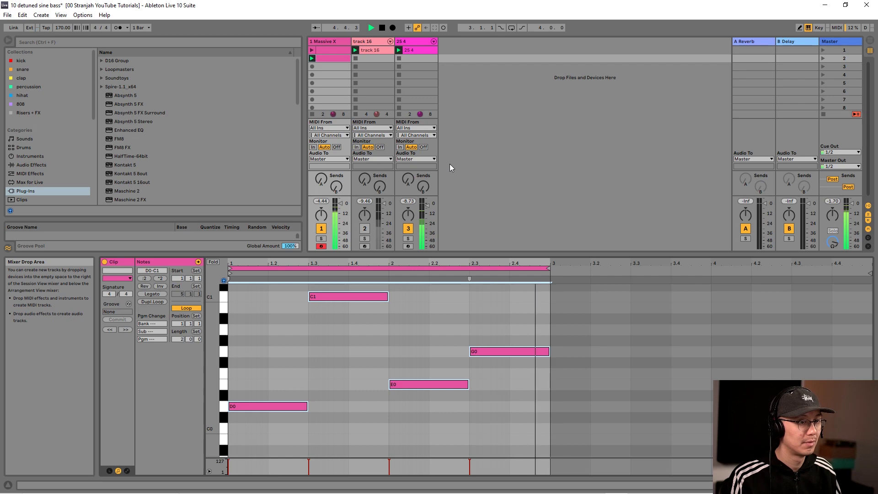
{"action": "key", "text": "space"}
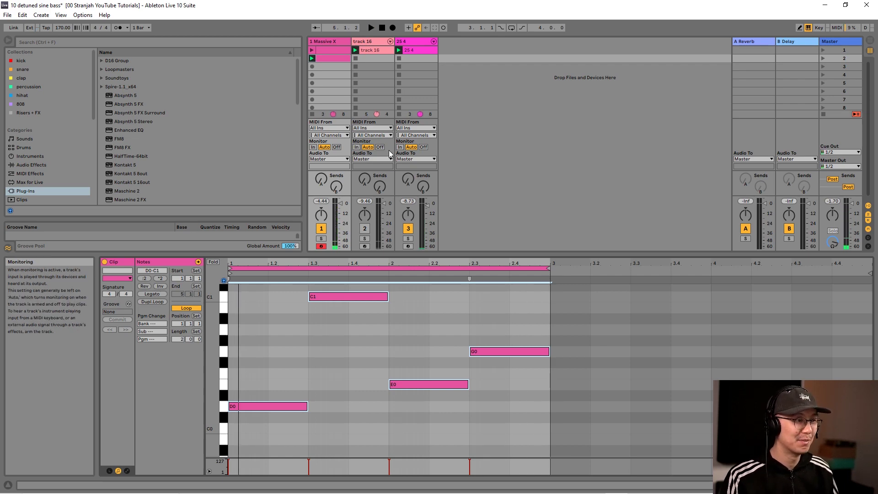
- Show the device chain of the 25 4 track
{"action": "key", "text": "shift+Tab"}
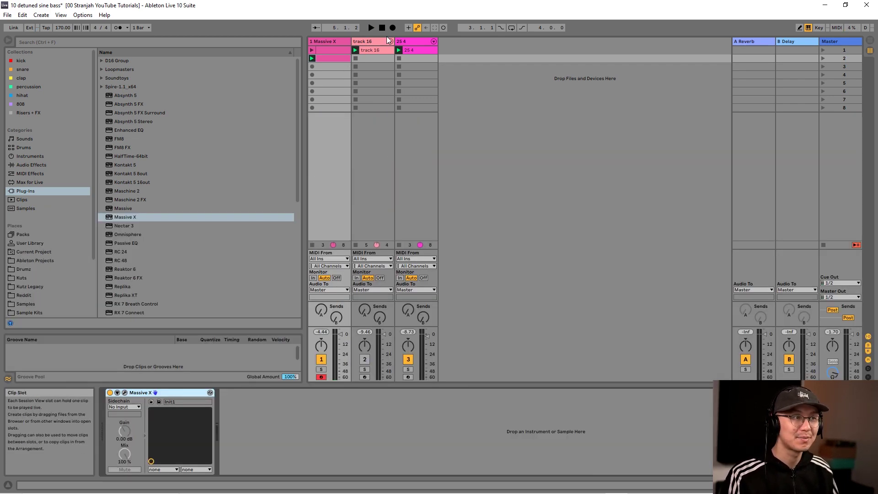
{"action": "left_click", "coordinate": [410, 49]}
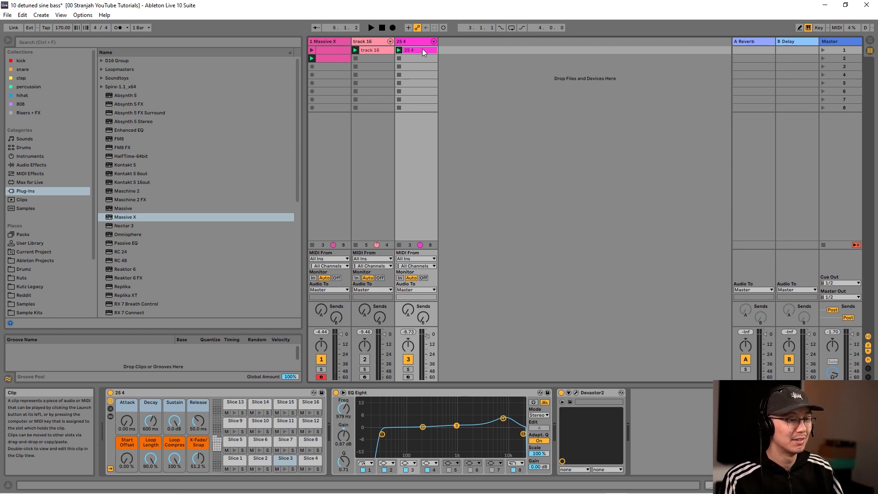
- Show the device chain of the Massive X track and open the Massive X plug-in window
{"action": "left_click", "coordinate": [331, 58]}
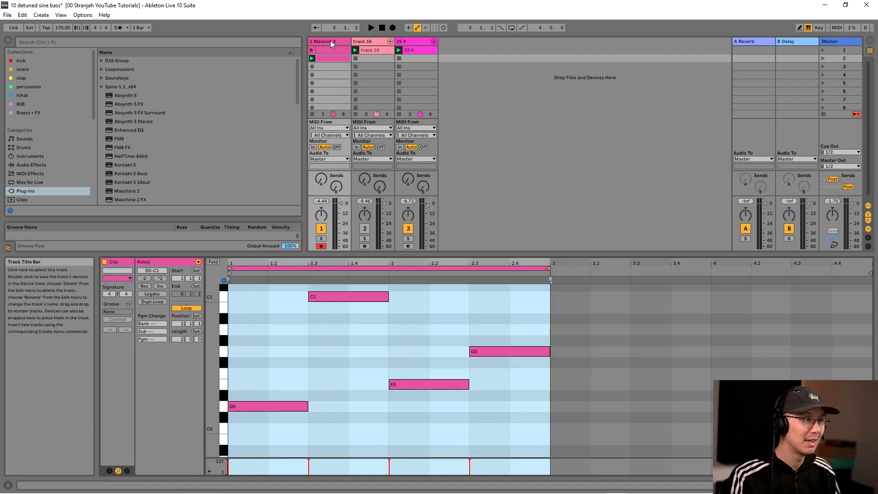
{"action": "left_click", "coordinate": [330, 40]}
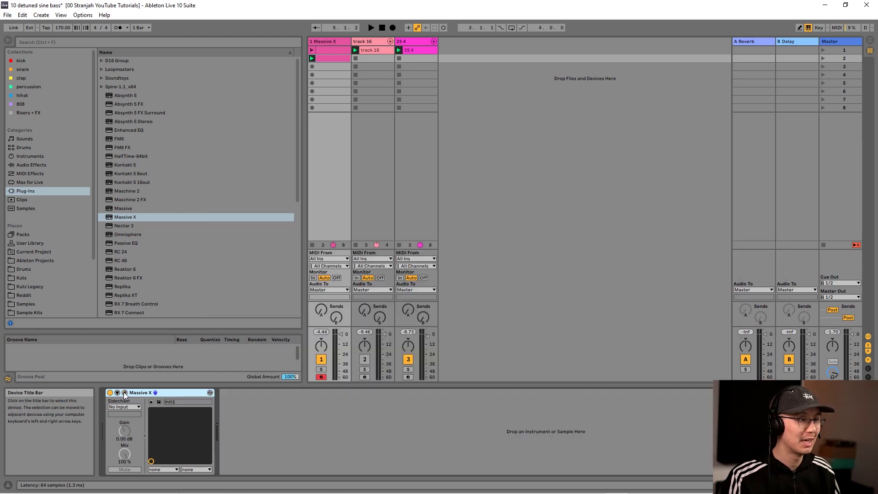
{"action": "left_click", "coordinate": [125, 393]}
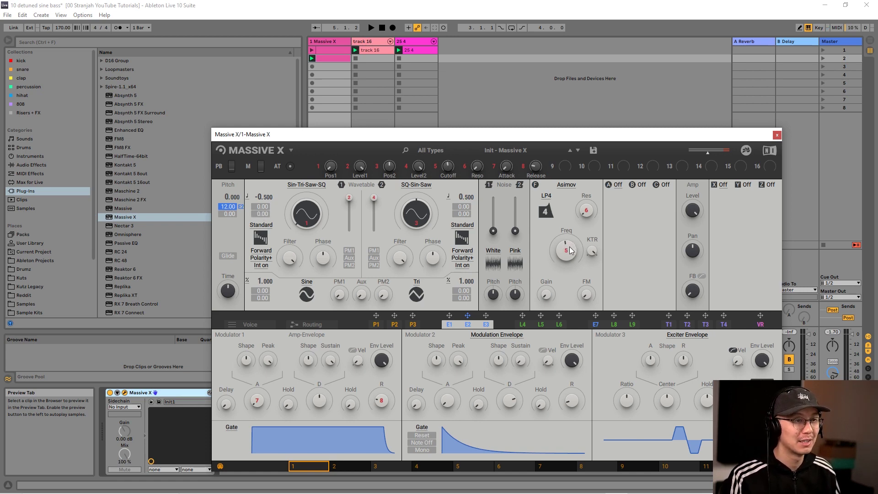
- Play the loop to listen to the bass with the drums, stop playback and close the Massive X window
{"action": "key", "text": "space"}
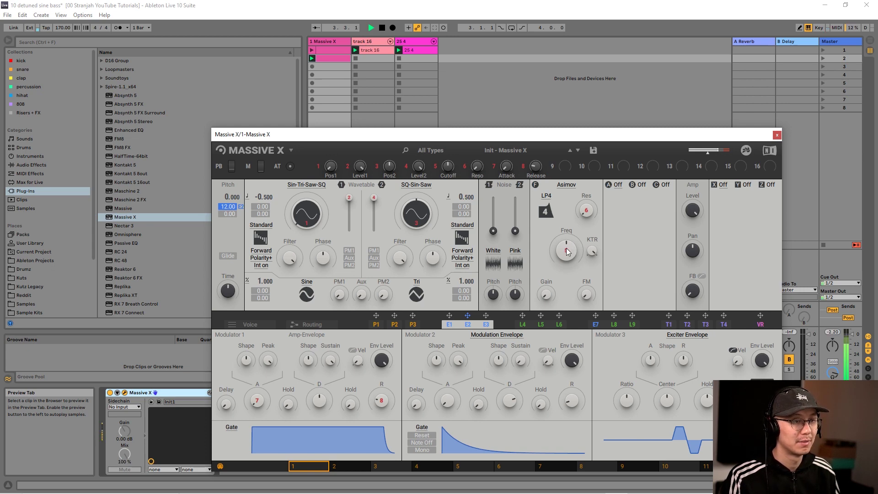
{"action": "key", "text": "space"}
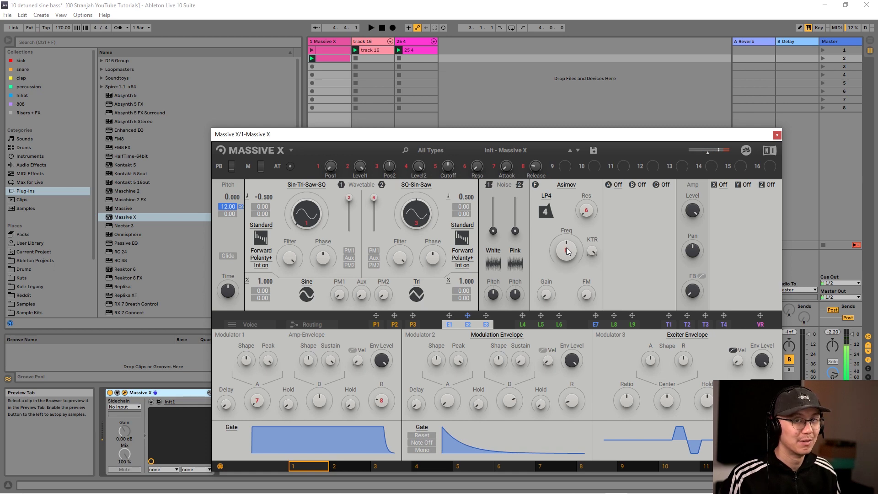
{"action": "left_click", "coordinate": [777, 135]}
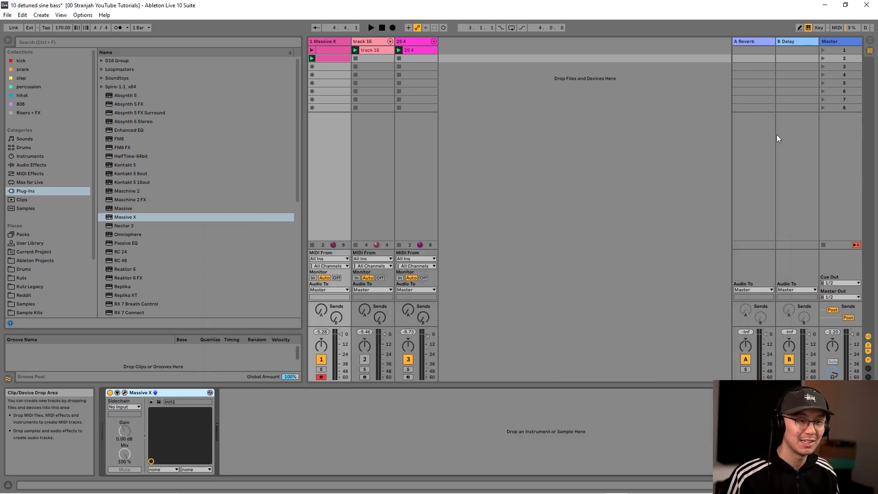